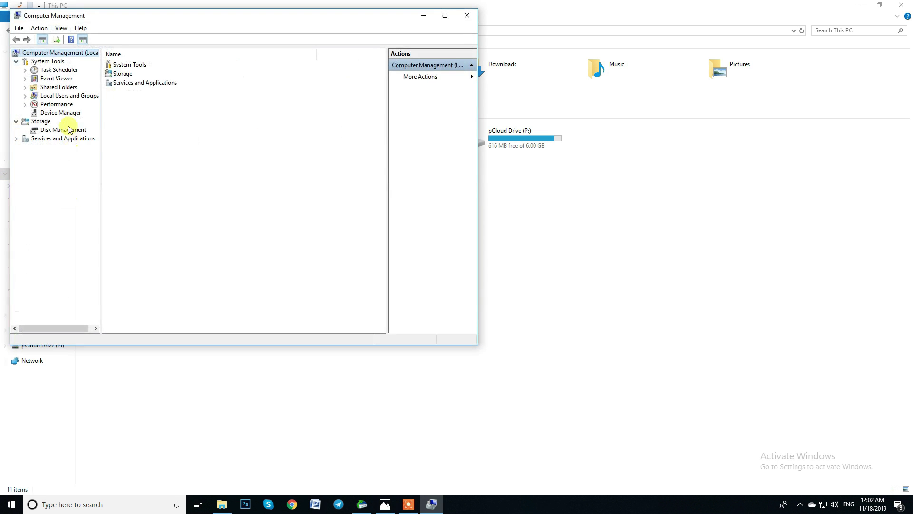
# List the disk drives in Device Manager and scan for hardware changes from the Seagate BUP Slim BK entry.
pyautogui.click(65, 113)
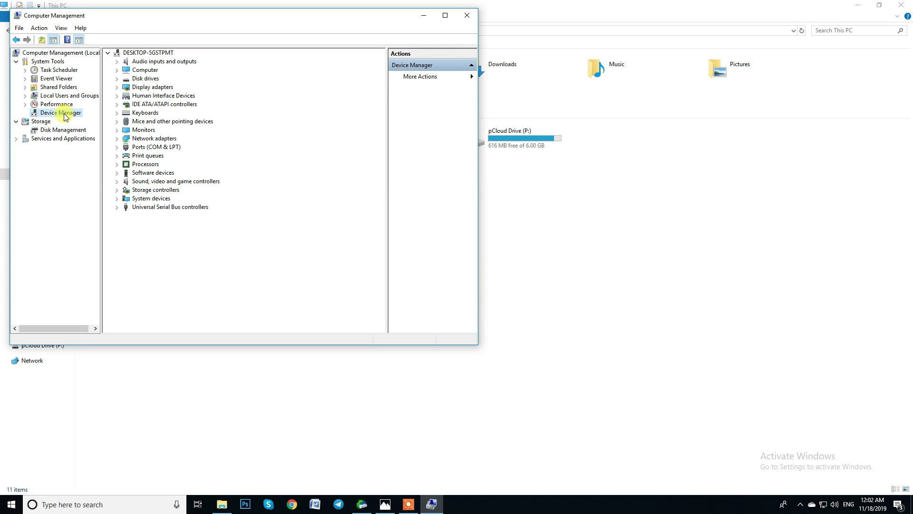
pyautogui.click(117, 78)
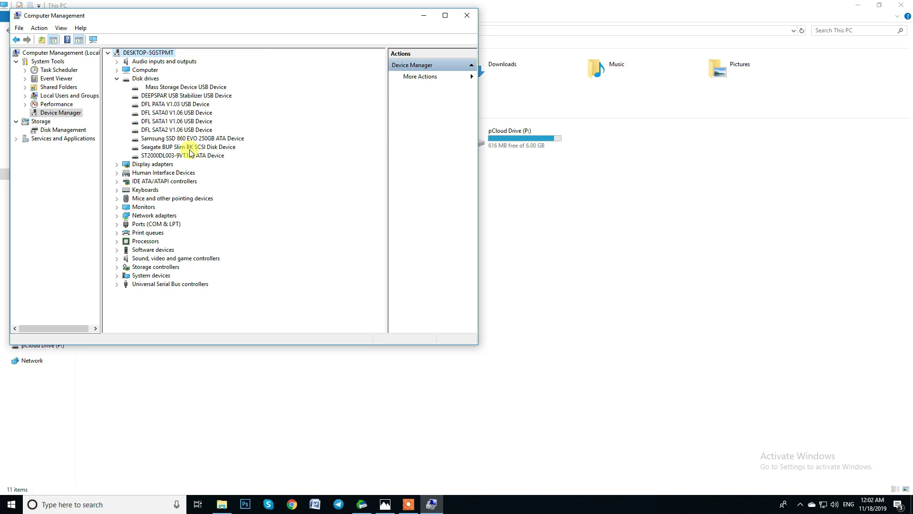
pyautogui.click(191, 148)
pyautogui.rightClick(191, 150)
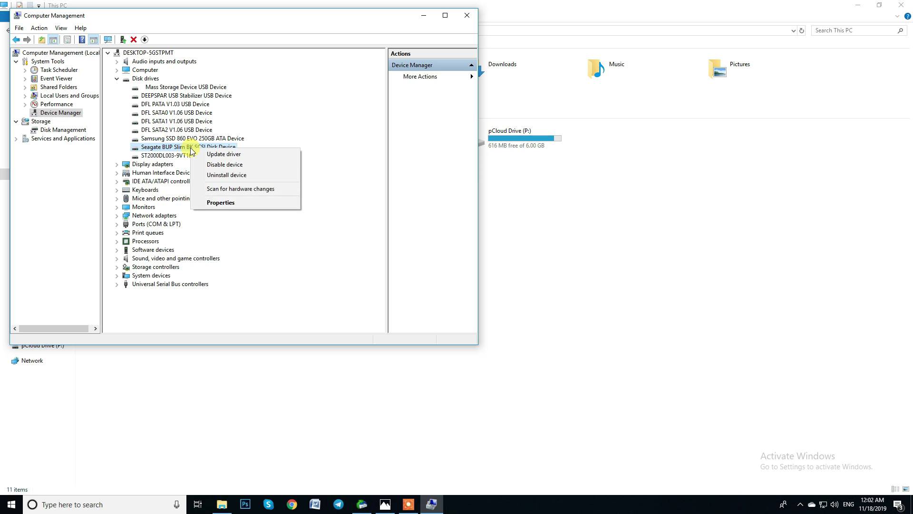
pyautogui.click(225, 190)
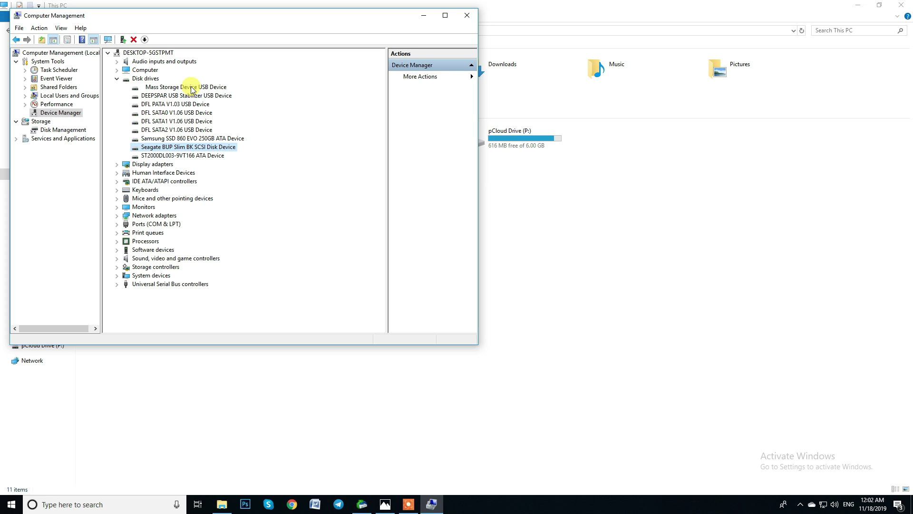
# Examine the size and status of every disk in Disk Management without initializing any, and close the management and file windows.
pyautogui.click(60, 131)
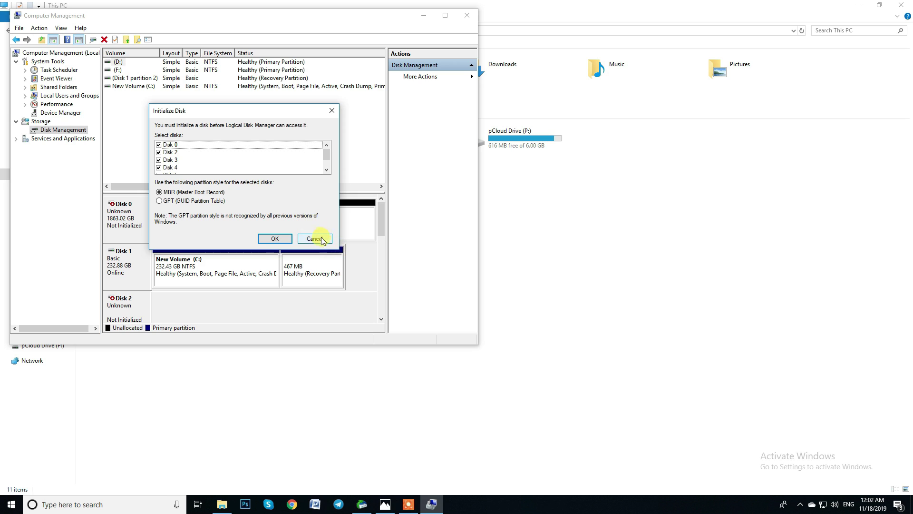
pyautogui.click(314, 239)
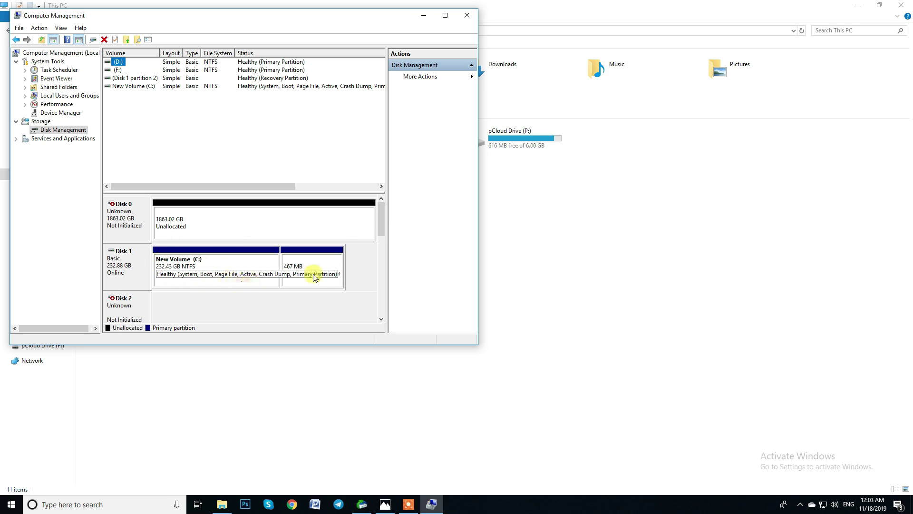
pyautogui.moveTo(381, 222); pyautogui.dragTo(384, 280)
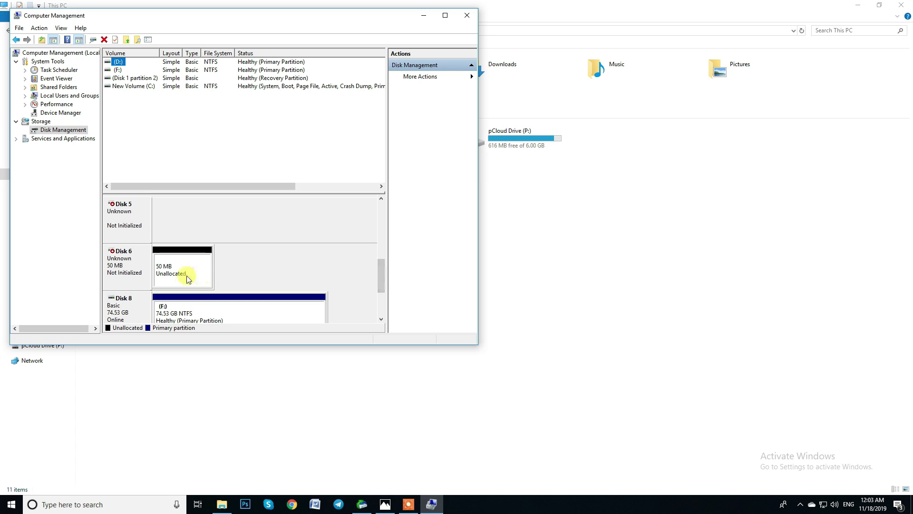
pyautogui.moveTo(380, 278); pyautogui.dragTo(381, 301)
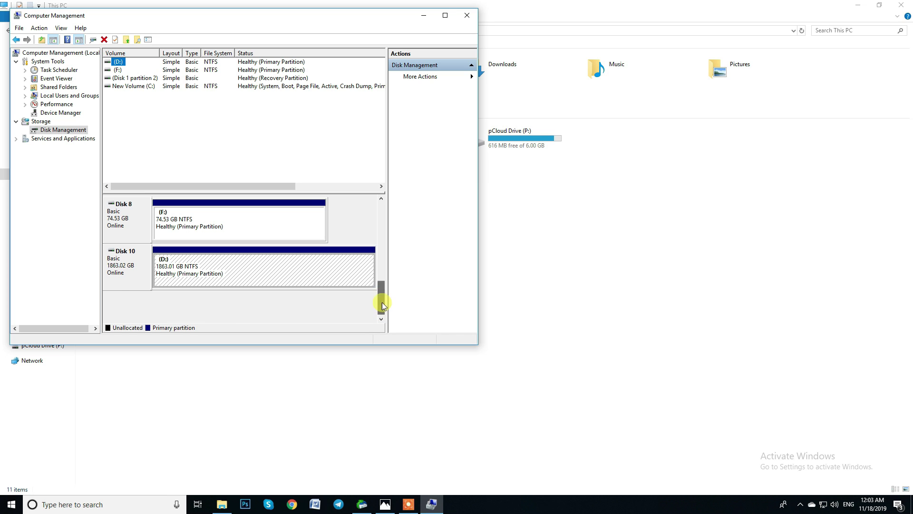
pyautogui.moveTo(382, 302); pyautogui.dragTo(380, 295)
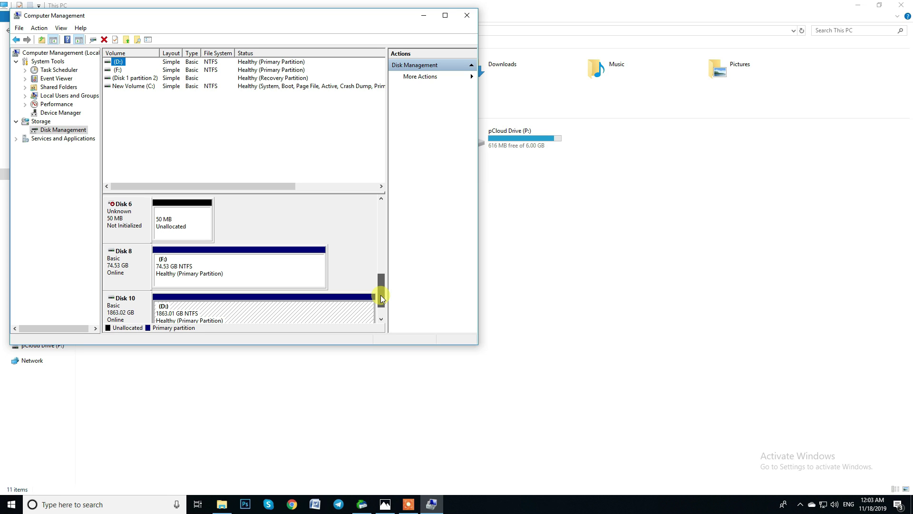
pyautogui.moveTo(381, 296); pyautogui.dragTo(384, 307)
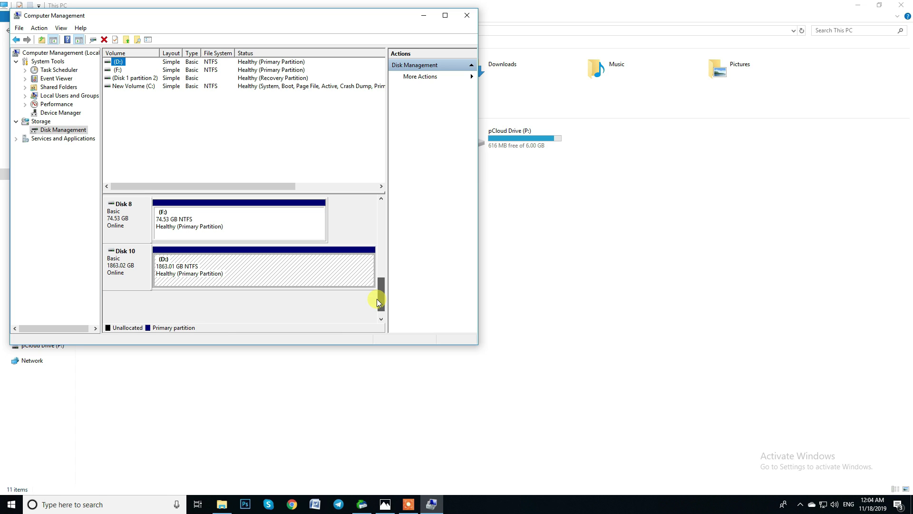
pyautogui.moveTo(379, 302); pyautogui.dragTo(377, 228)
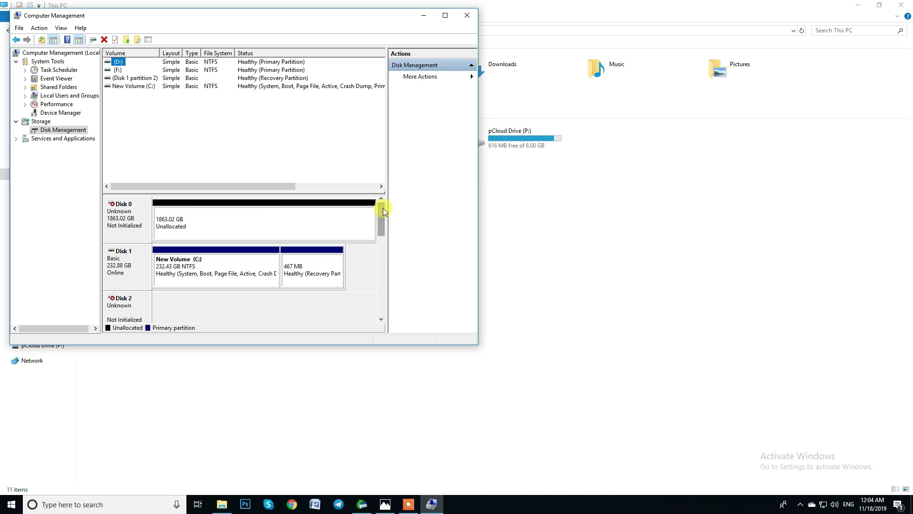
pyautogui.click(473, 15)
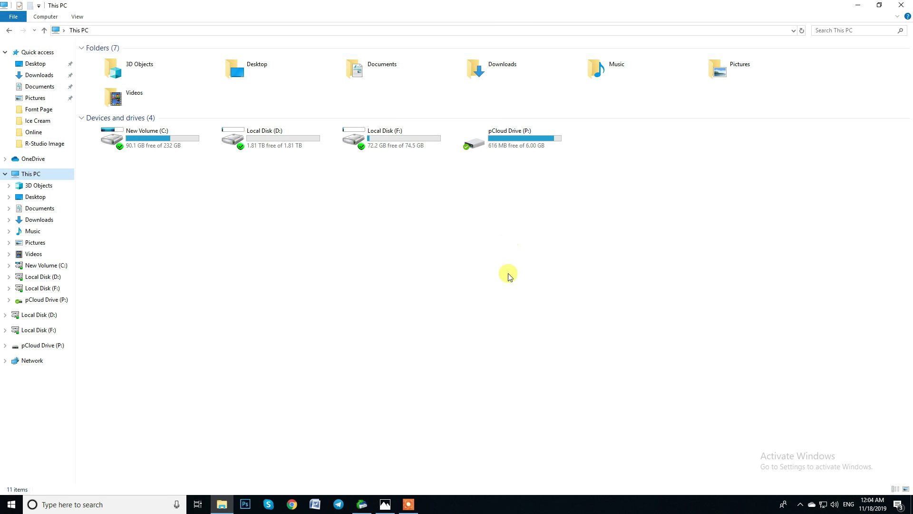
pyautogui.click(904, 6)
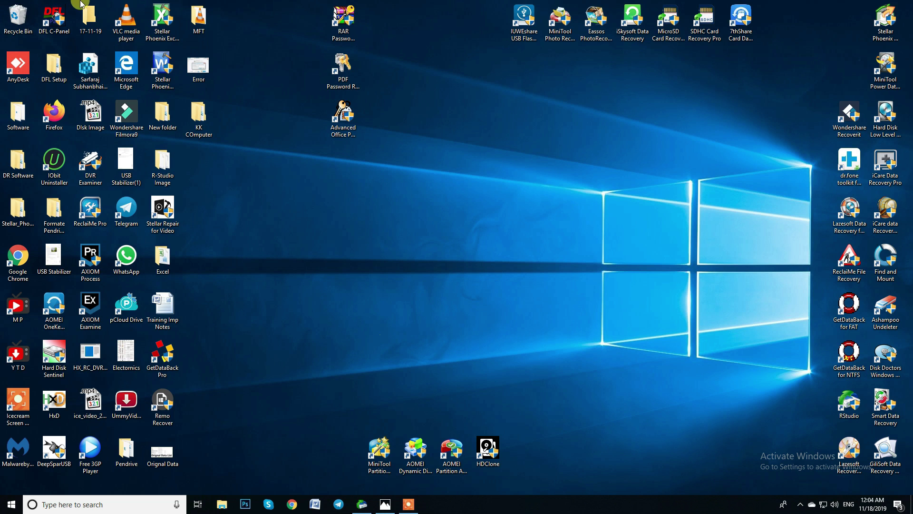
# Launch the DeepSpar USB Stabilizer control panel and power off the connected Generic STORAGE DEVICE.
pyautogui.doubleClick(57, 452)
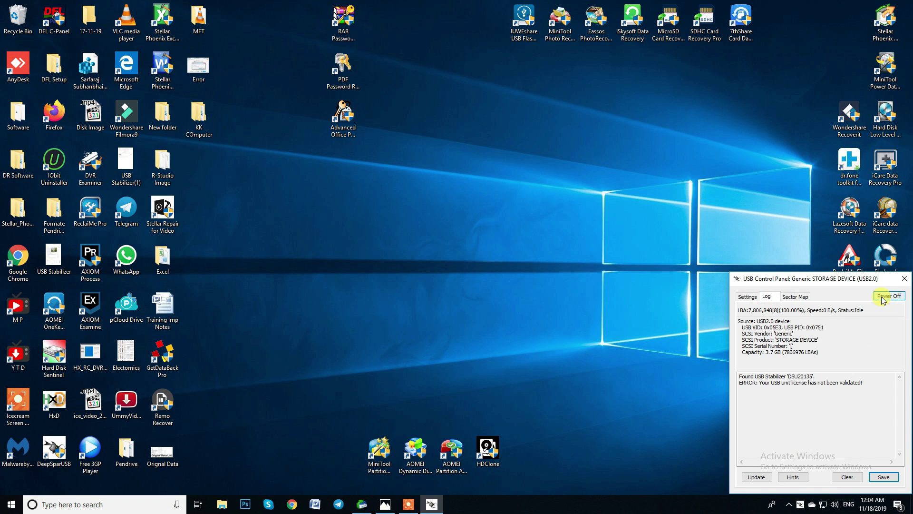
pyautogui.click(884, 298)
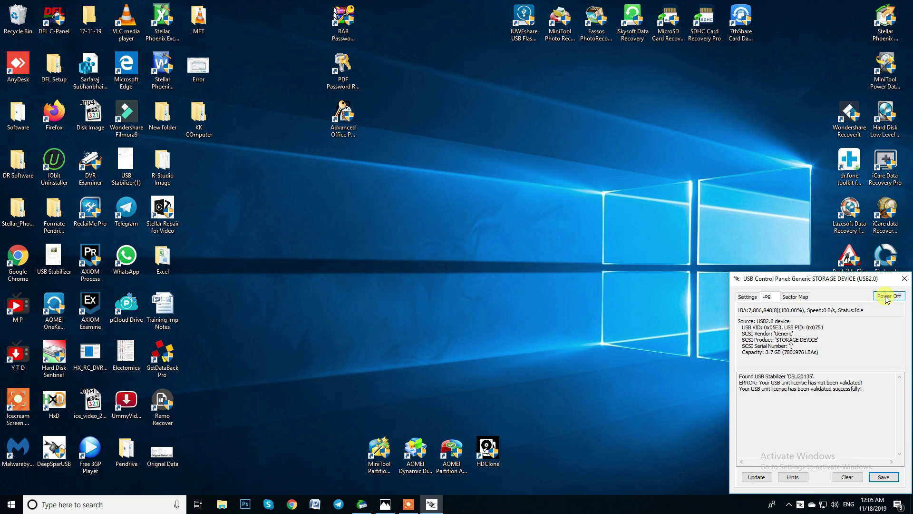
pyautogui.click(887, 297)
pyautogui.click(886, 297)
pyautogui.click(886, 297)
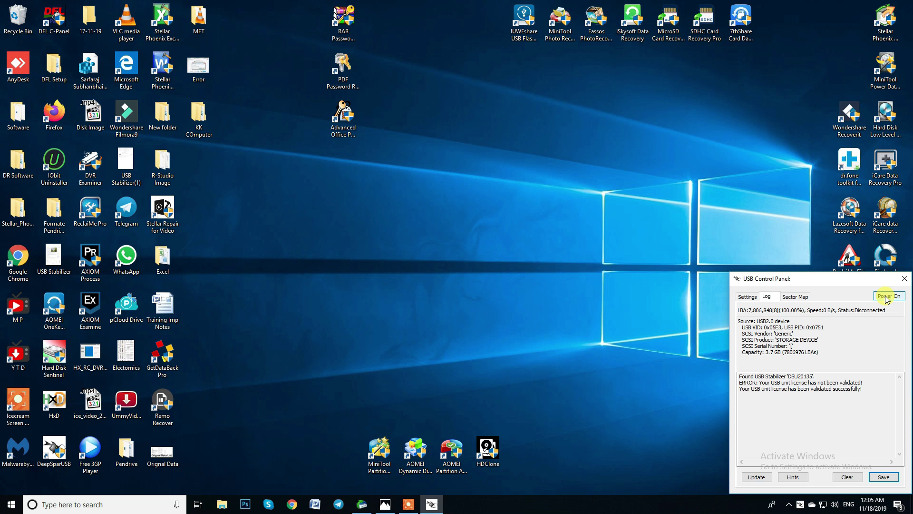
# Run the stabilizer's update and power the storage device back on, moving its control panel to the middle of the desktop.
pyautogui.click(756, 480)
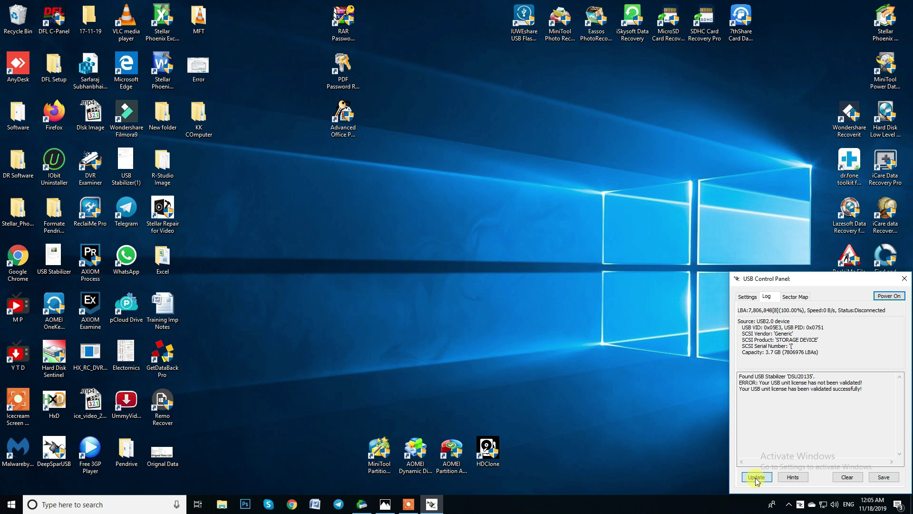
pyautogui.click(888, 296)
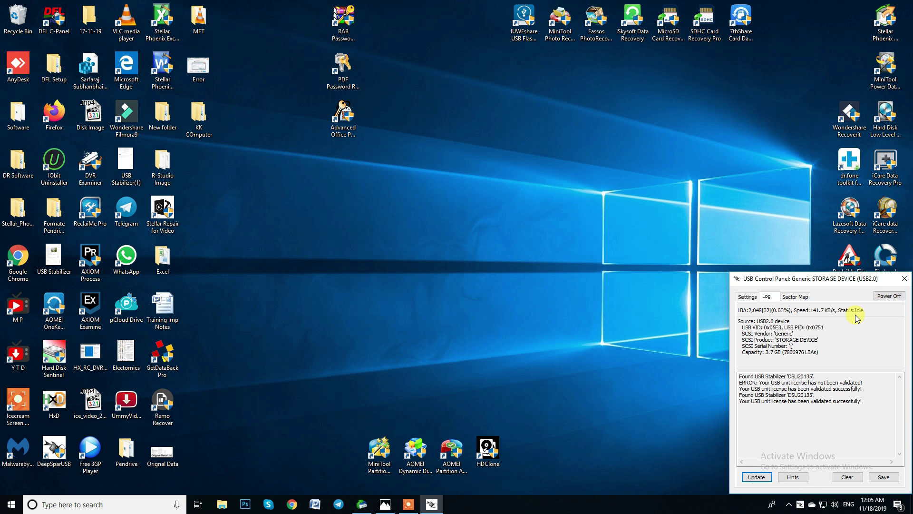
pyautogui.moveTo(829, 281); pyautogui.dragTo(496, 160)
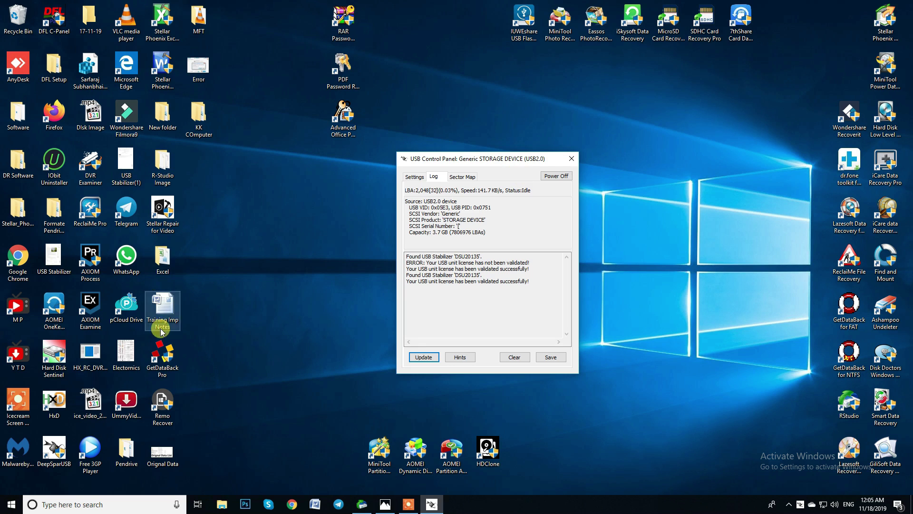
# Reopen Disk Management from This PC and check Disk 6 without initializing any disk, closing both windows when done.
pyautogui.click(222, 505)
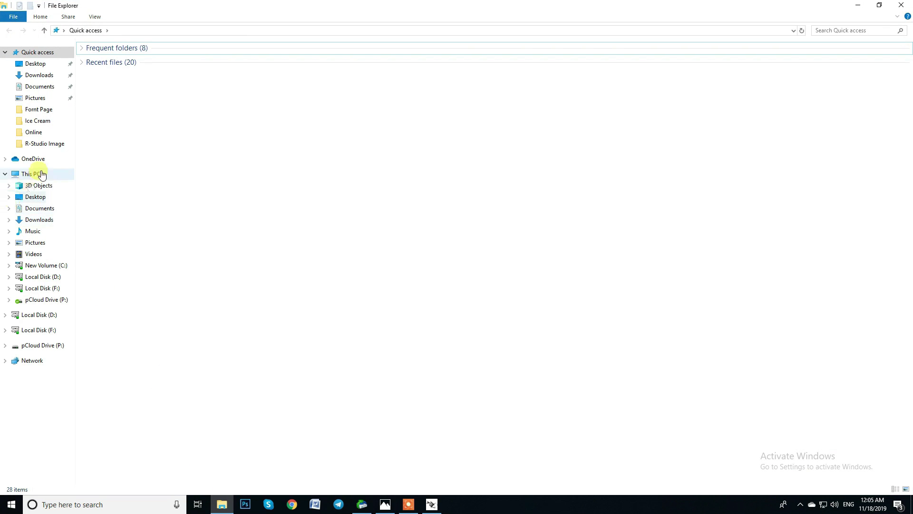
pyautogui.click(46, 175)
pyautogui.rightClick(45, 173)
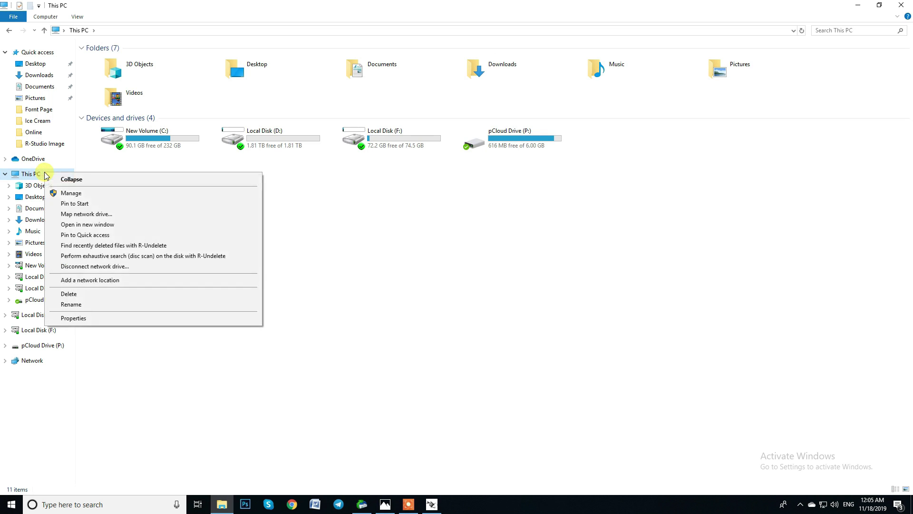
pyautogui.click(72, 193)
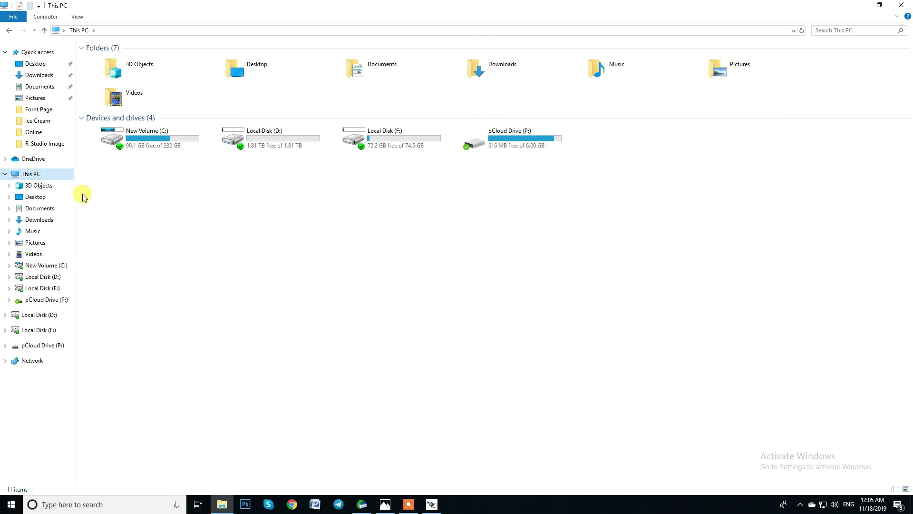
pyautogui.click(67, 130)
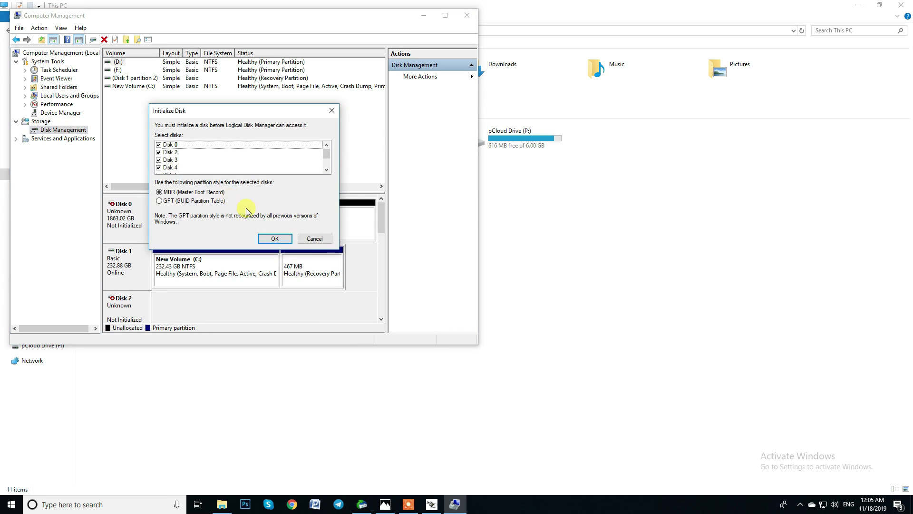
pyautogui.click(316, 239)
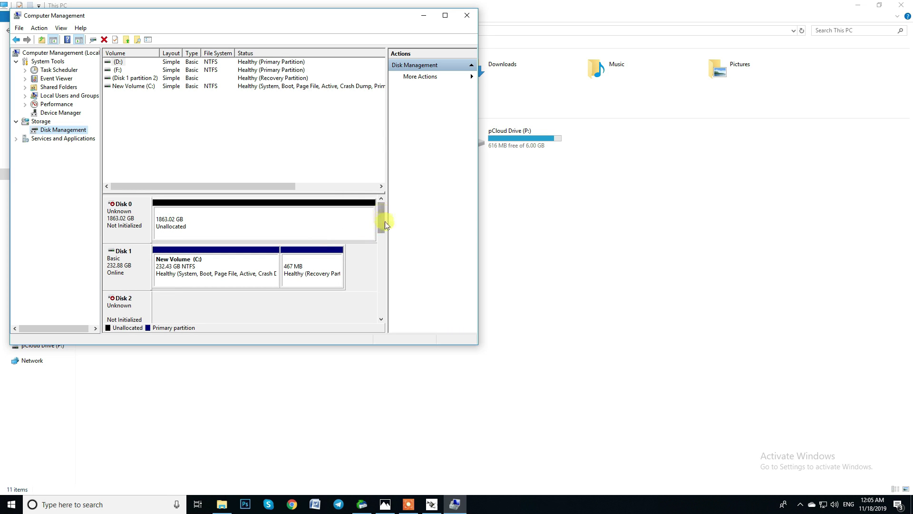
pyautogui.moveTo(382, 227); pyautogui.dragTo(379, 272)
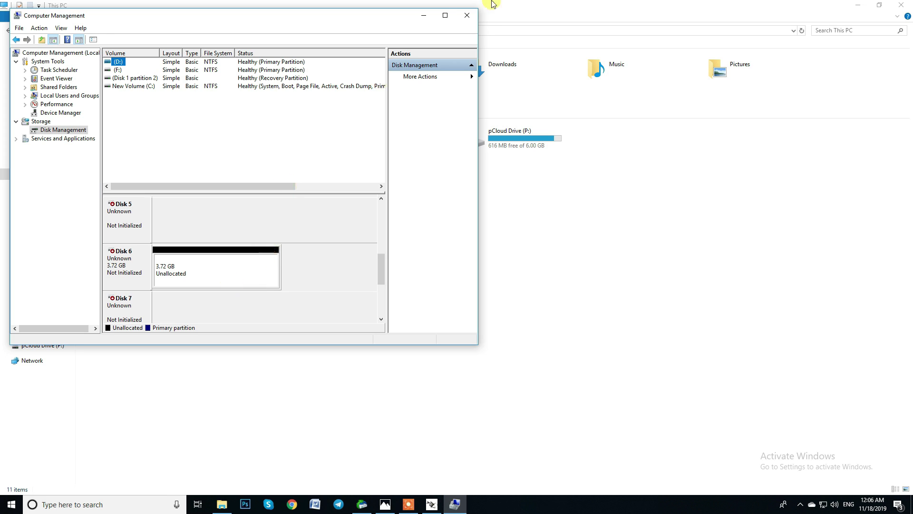
pyautogui.click(468, 16)
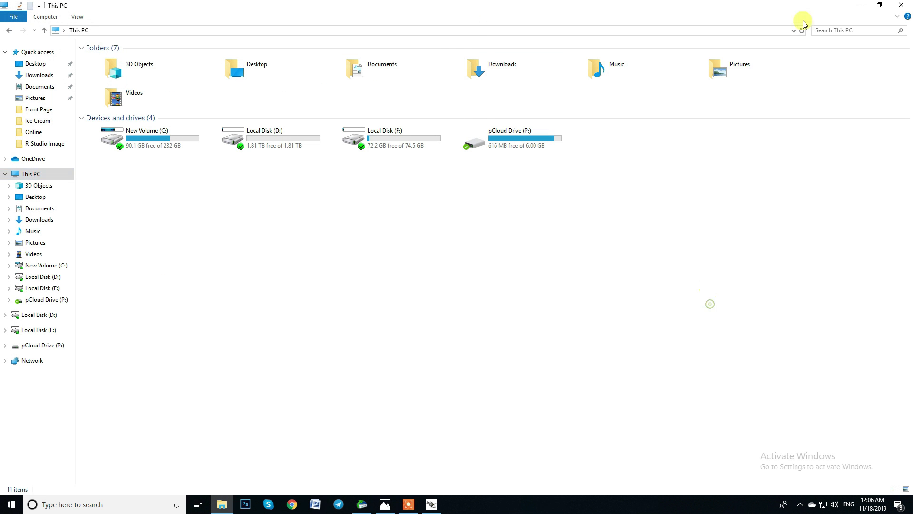
pyautogui.click(908, 5)
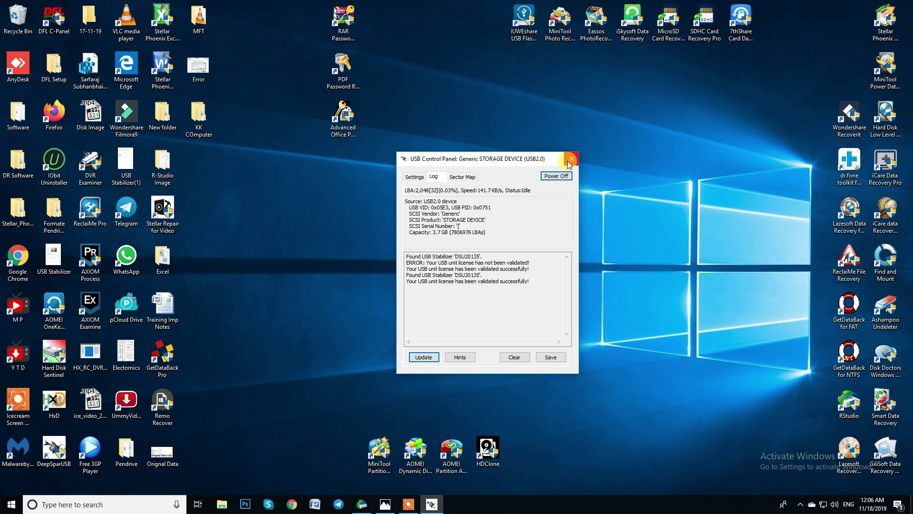
# Launch R-Studio and open the files of the 3.72 GB FAT32 Partition1 on the Generic STORAGE DEVICE.
pyautogui.doubleClick(841, 404)
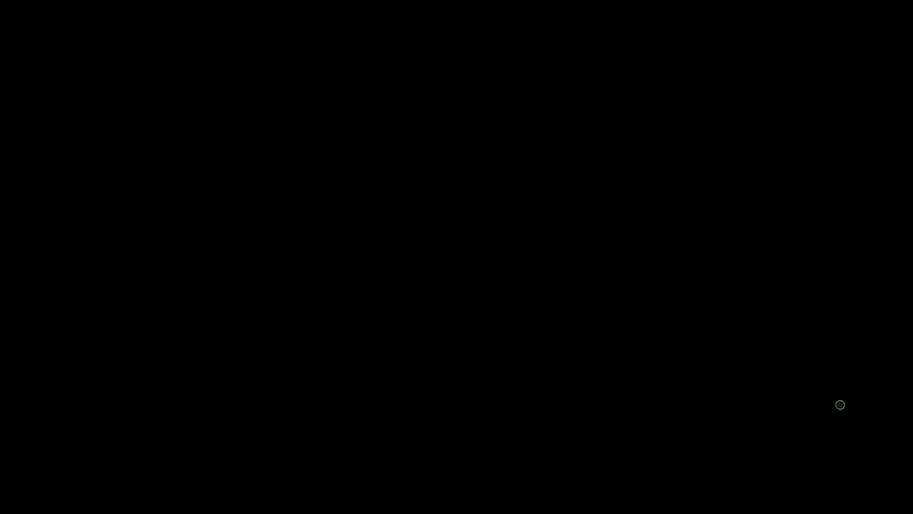
pyautogui.click(382, 325)
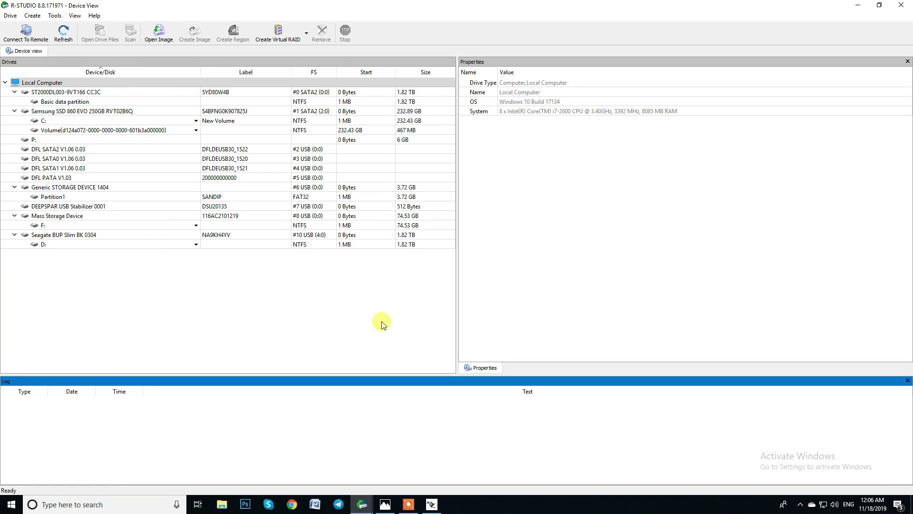
pyautogui.click(76, 198)
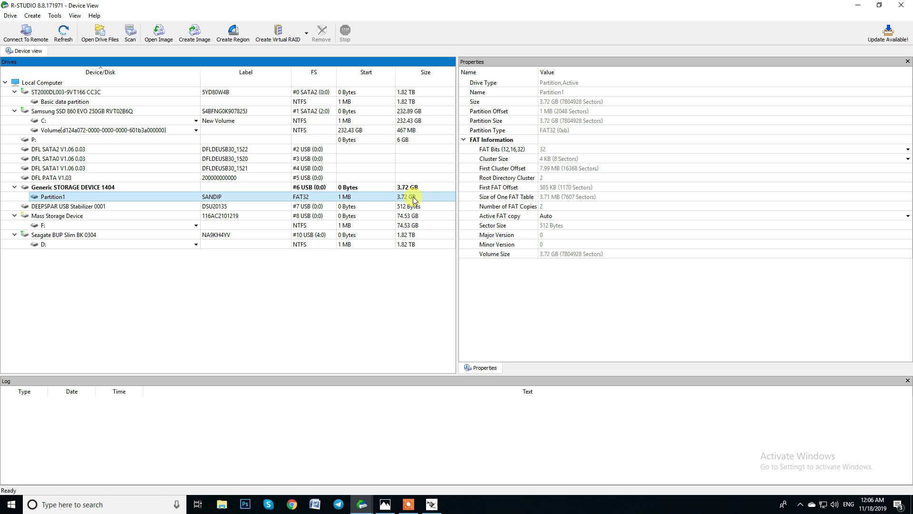
pyautogui.doubleClick(111, 196)
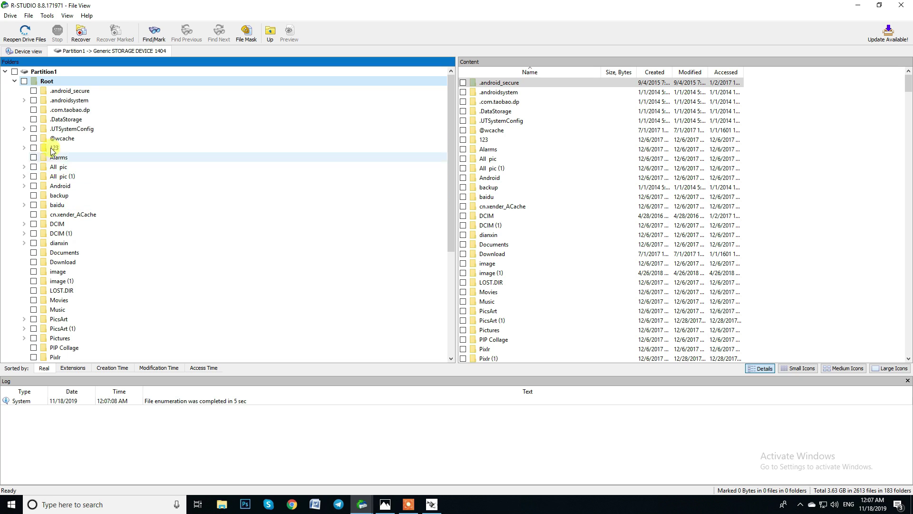
# Mark the whole Root folder of Partition1, view the .UTSystemConfig folder, and switch to the Deepspar Stebilizer Magic.jpg picture in Photos.
pyautogui.click(24, 81)
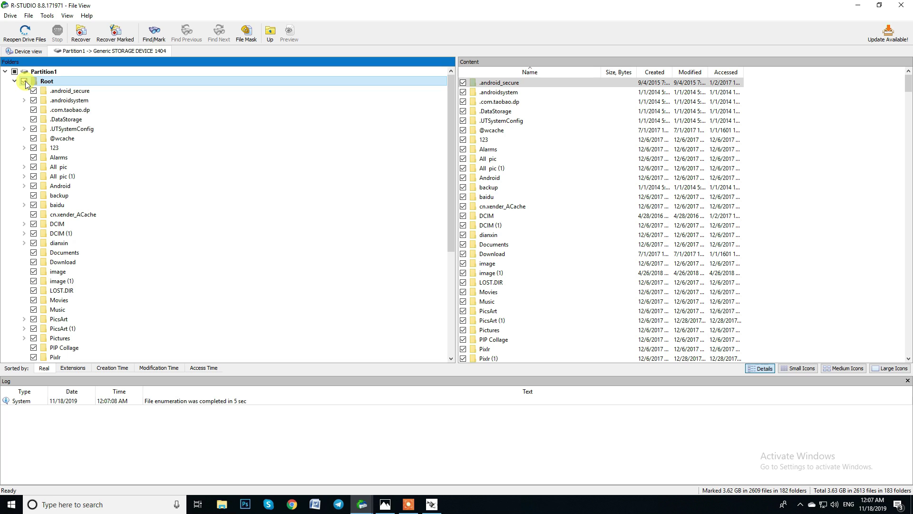
pyautogui.click(55, 130)
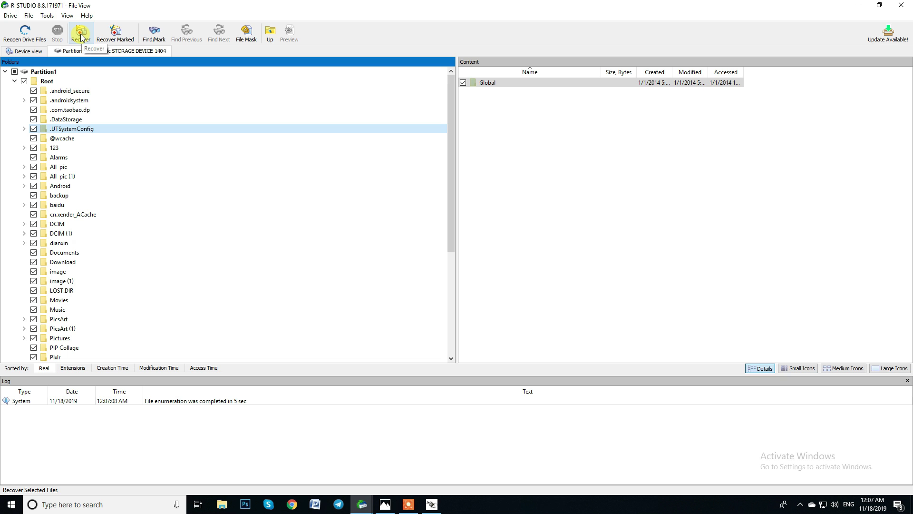
pyautogui.click(389, 503)
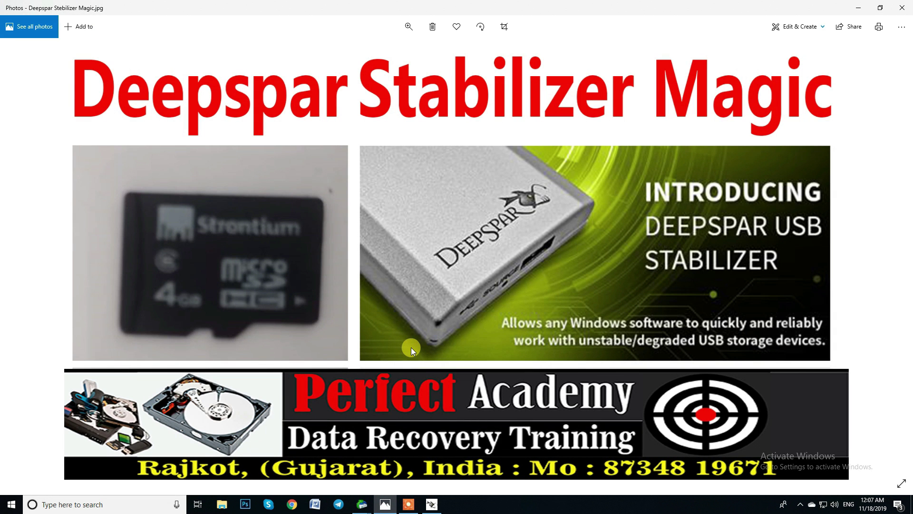